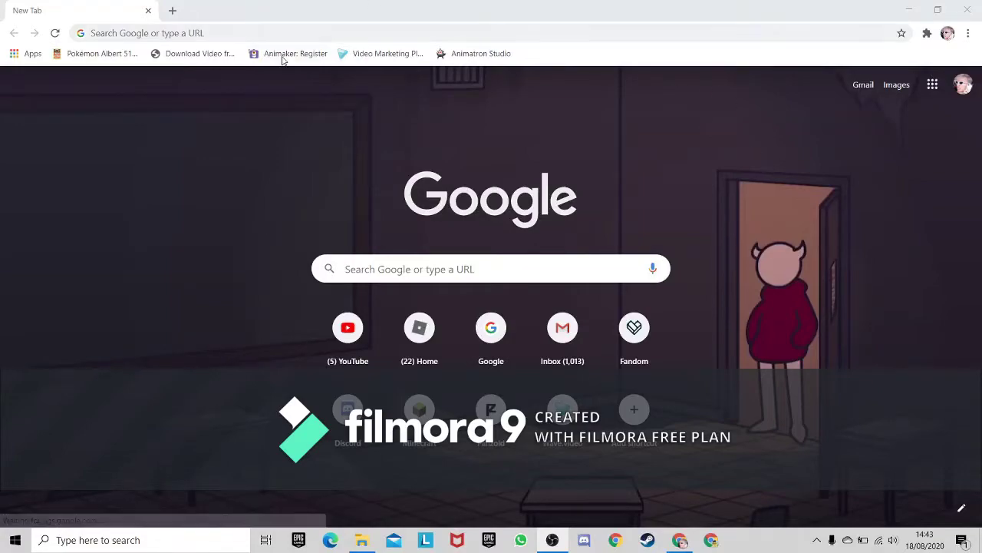
- Go to panzoid.com in Chrome using the address bar's autocomplete for 'pan'
left_click(299, 33)
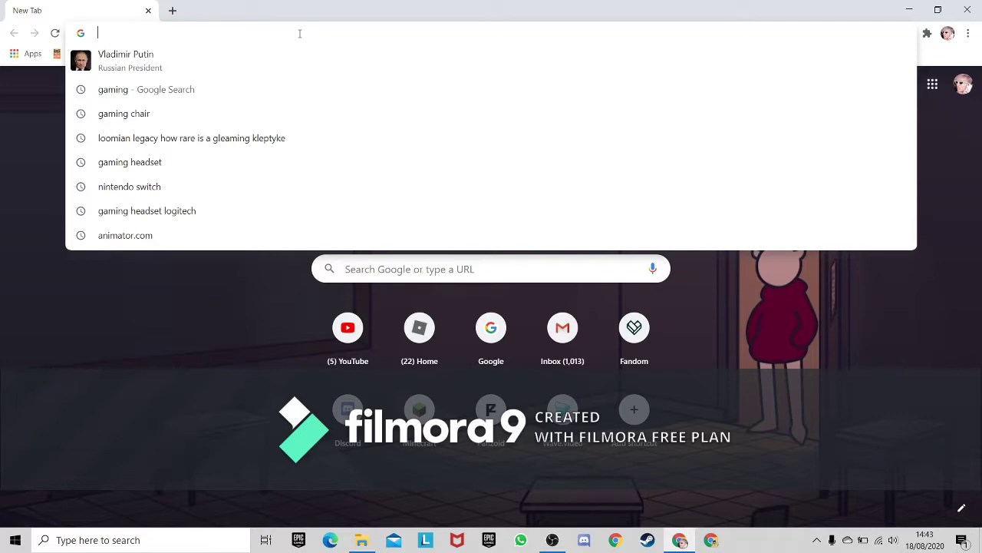
type("panzoid.com")
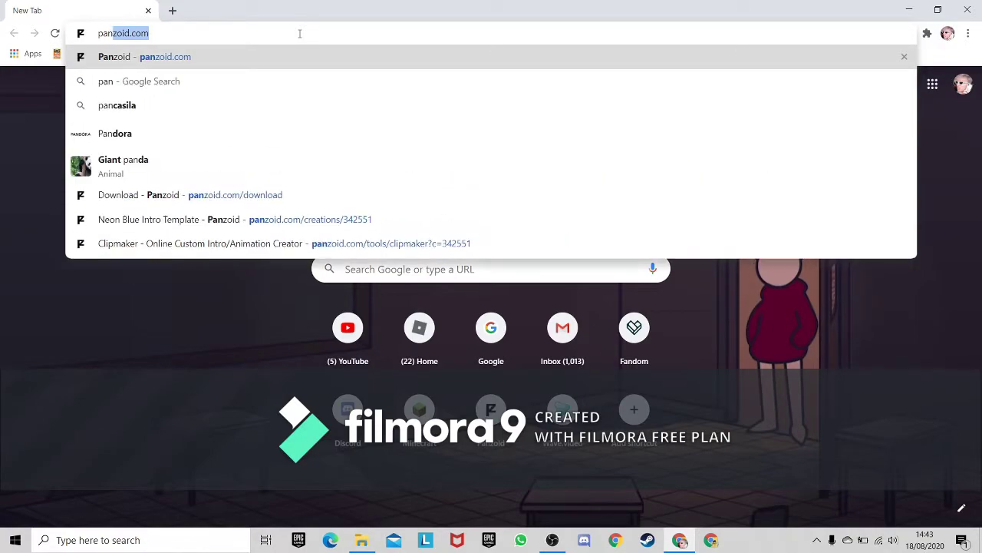
key("Return")
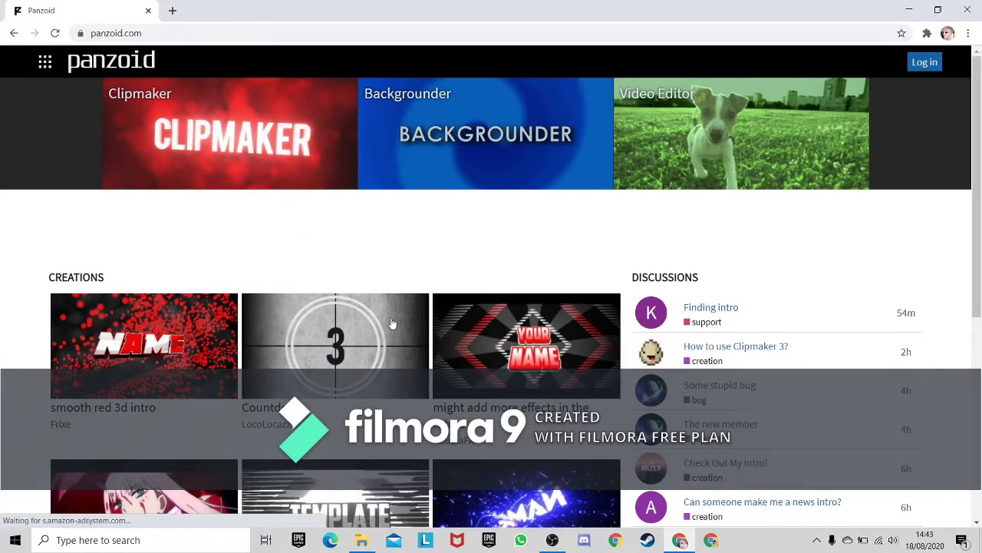
- Open the YOUR NAME creation 'might add more effects in the future' from the homepage Creations
scroll(375, 344, "down", 1)
scroll(376, 345, "up", 1)
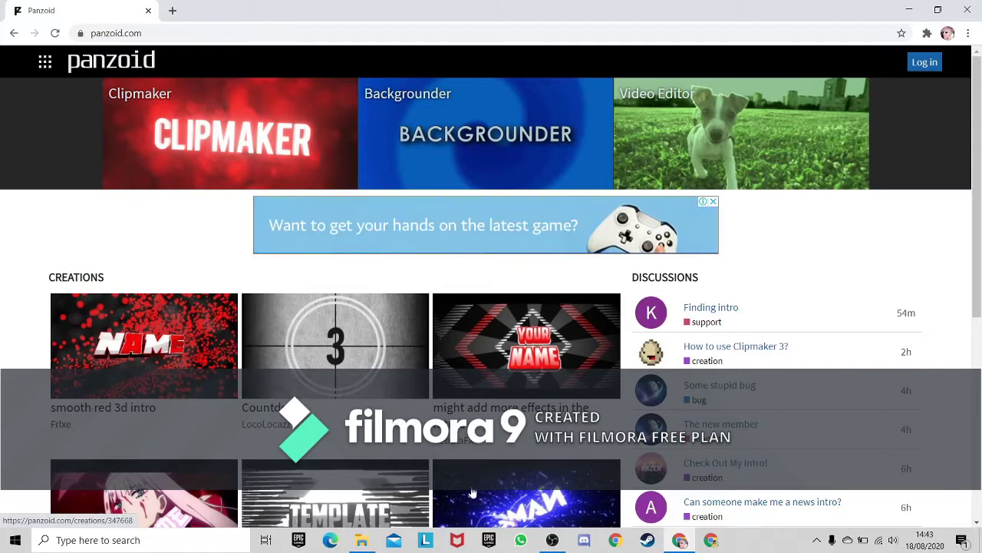
scroll(376, 345, "down", 4)
scroll(375, 458, "up", 4)
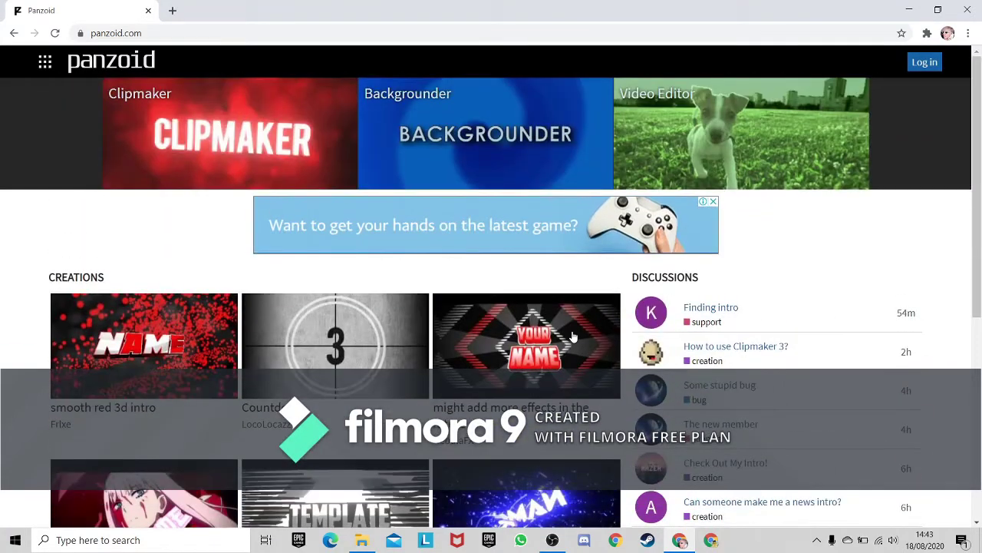
left_click(573, 335)
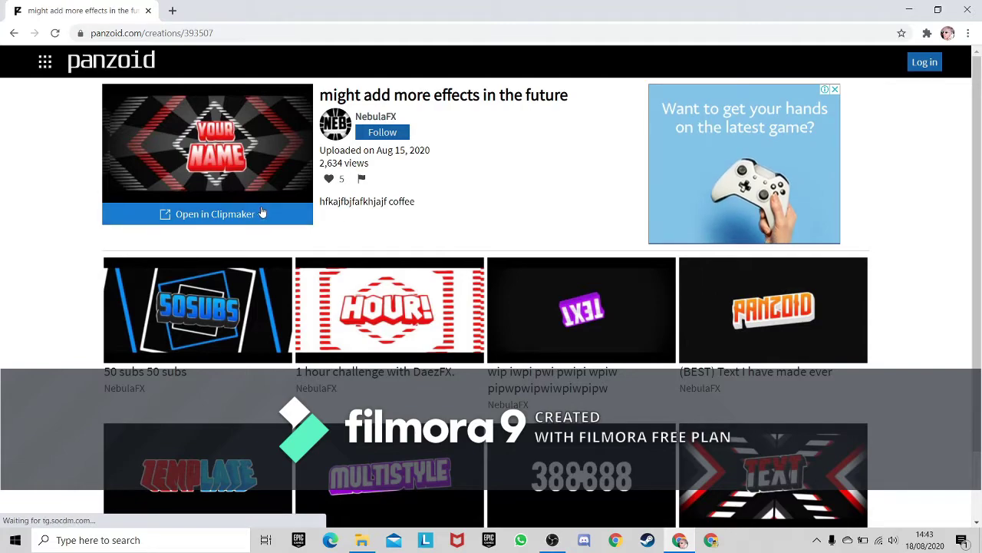
scroll(241, 237, "down", 1)
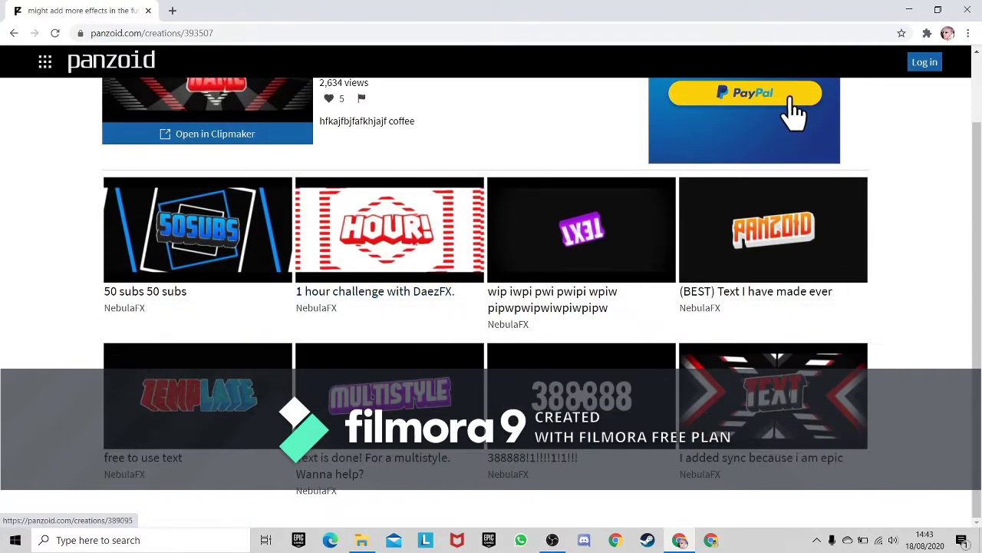
scroll(796, 115, "up", 1)
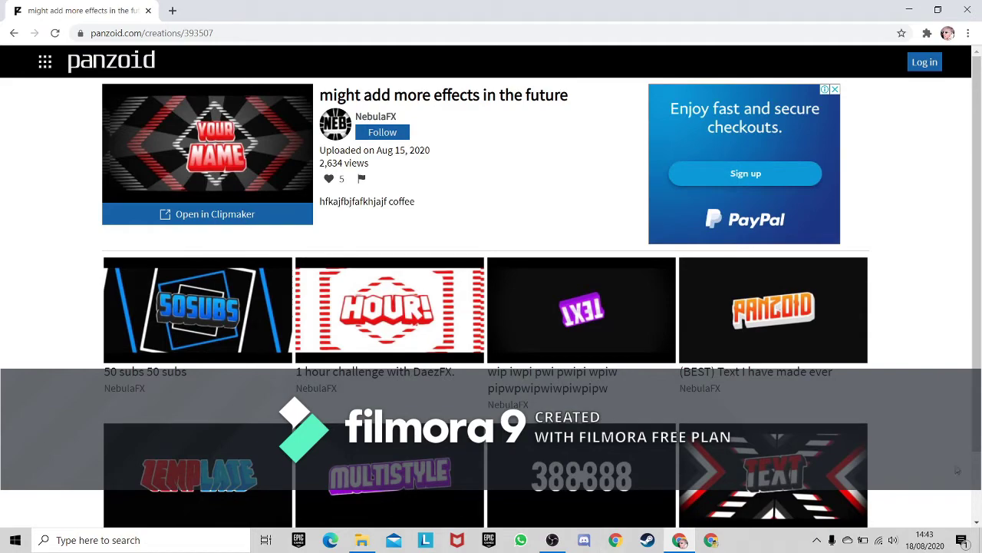
- Load the creation in Clipmaker, then play and pause the intro preview
left_click(208, 215)
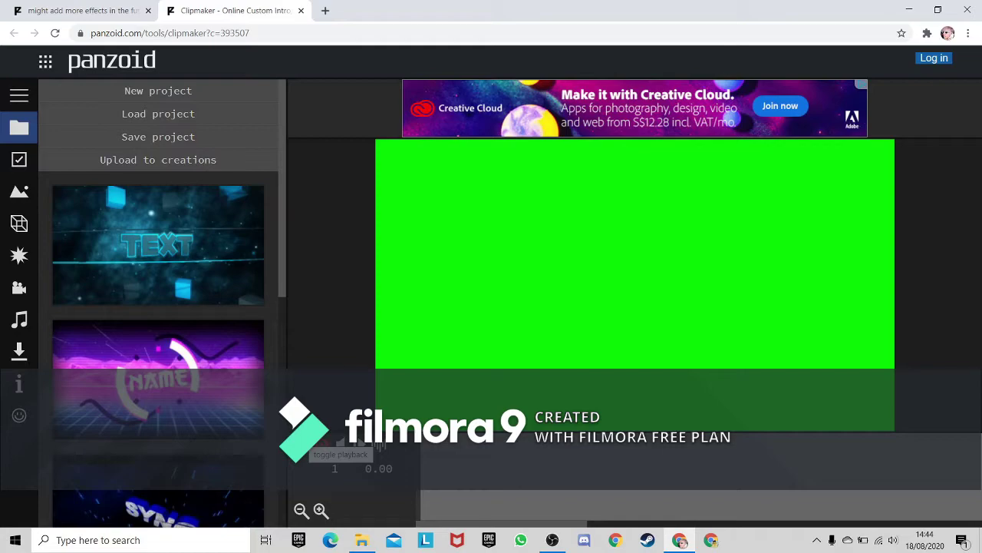
left_click(338, 444)
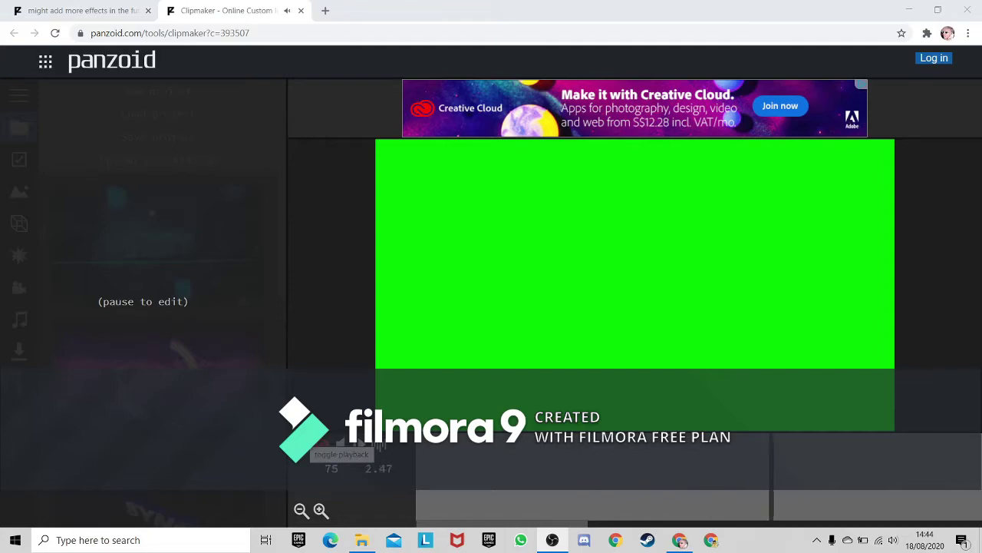
left_click(323, 444)
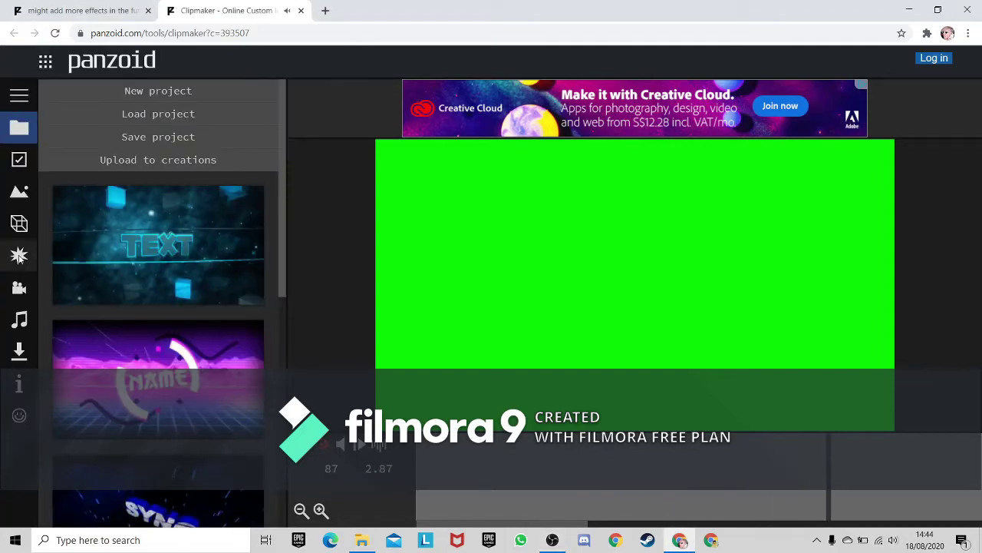
- Browse the settings, scenes and effects panels, ending on the scene objects list
left_click(20, 159)
left_click(19, 191)
left_click(20, 247)
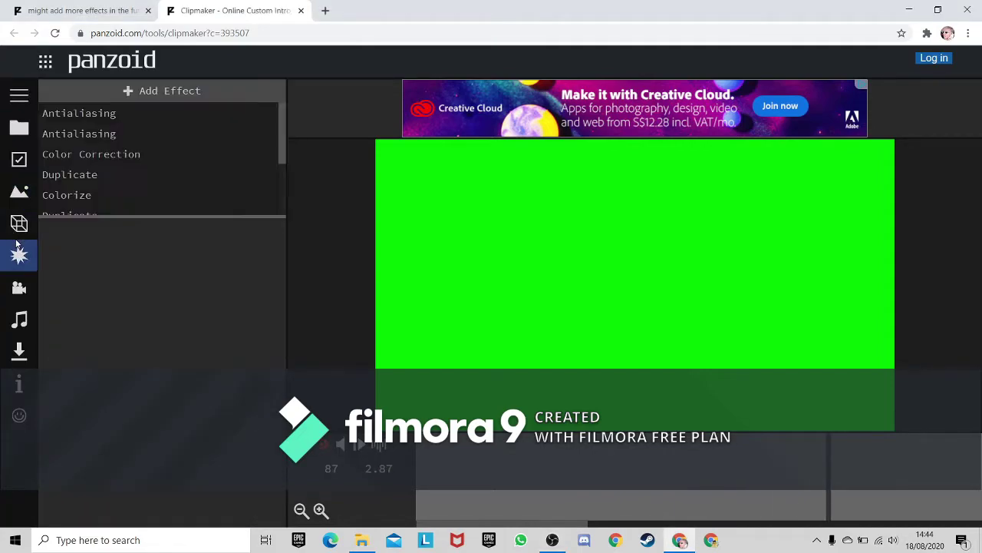
left_click(20, 225)
left_click(28, 247)
left_click(28, 221)
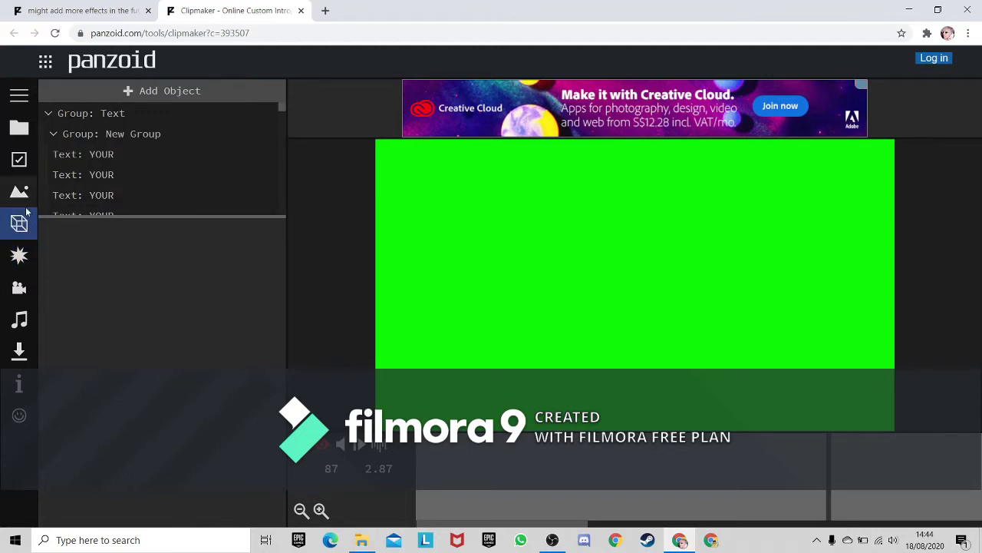
- Retype the first two 'Text: YOUR' objects' 3D Text with the user's first name
left_click(119, 155)
scroll(119, 161, "down", 1)
scroll(123, 166, "up", 1)
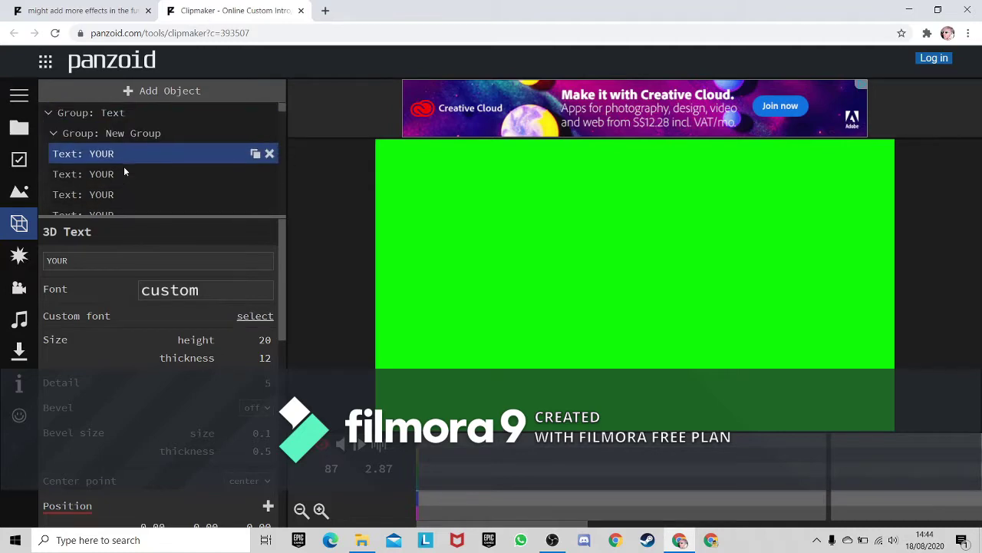
scroll(124, 166, "down", 3)
scroll(124, 166, "up", 4)
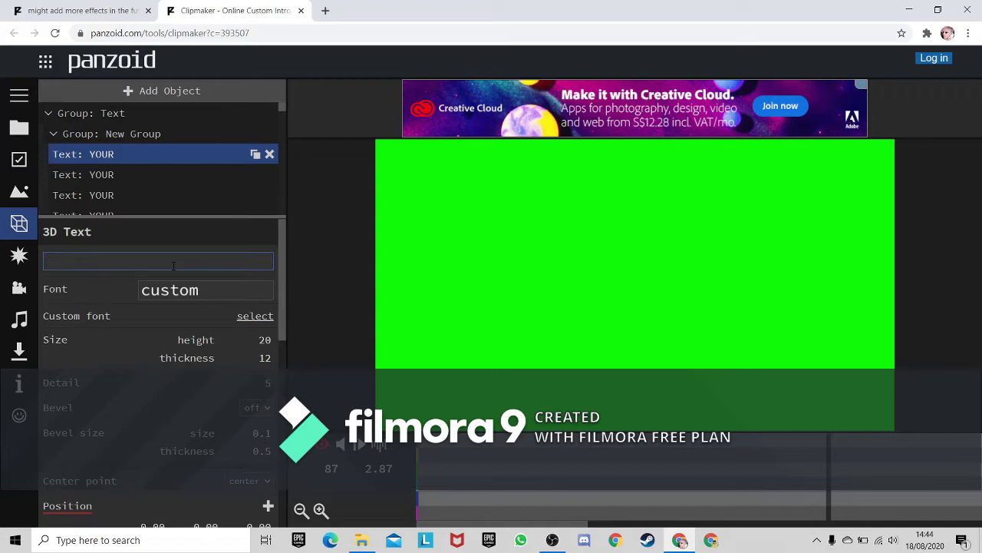
left_click(173, 265)
type("Ja")
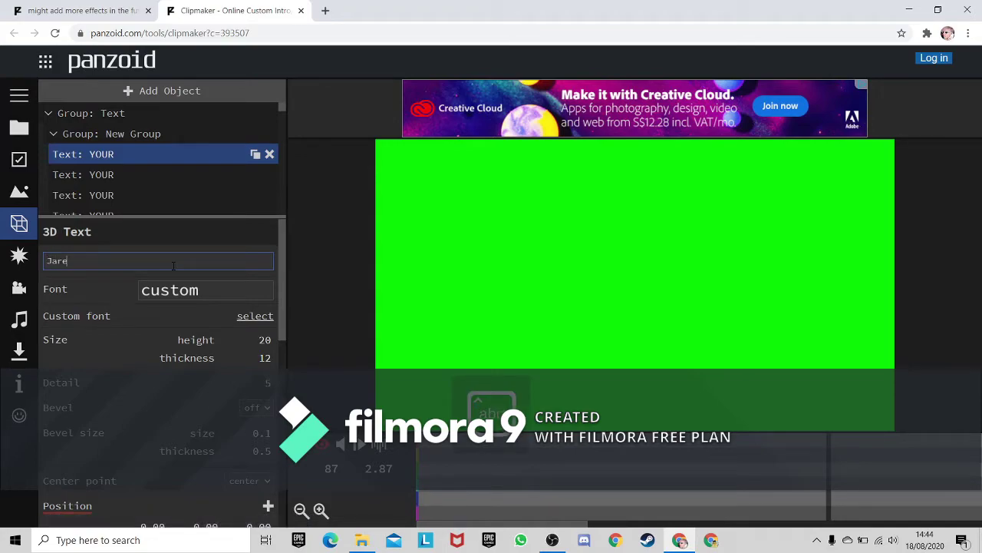
type("re")
left_click(115, 174)
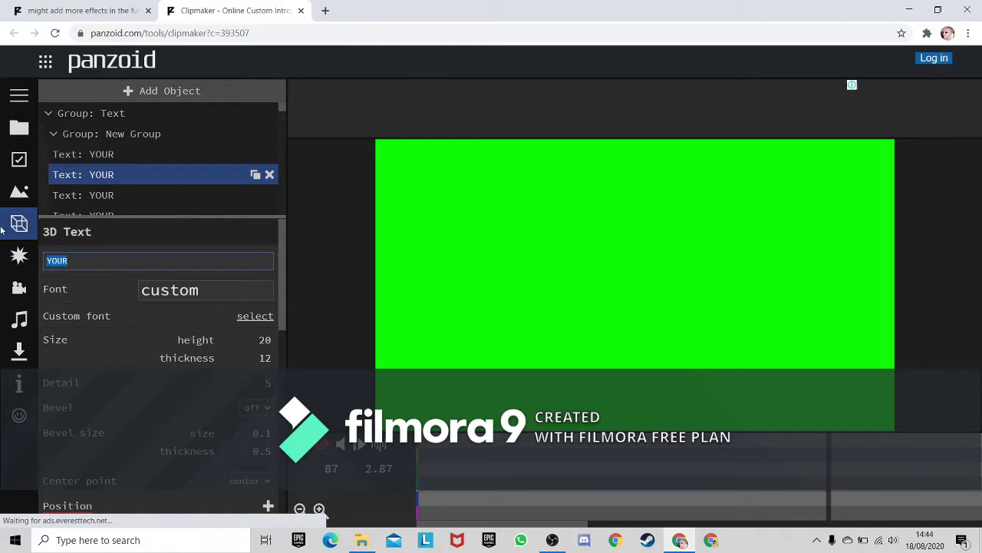
type("jarez")
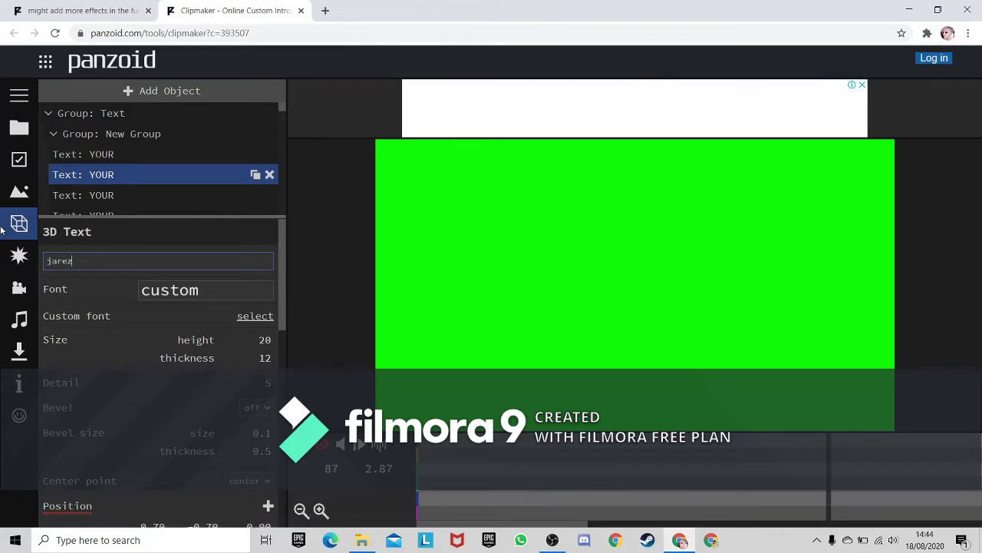
- Confirm the first name on the third YOUR object and select YOUR on the next
left_click(135, 198)
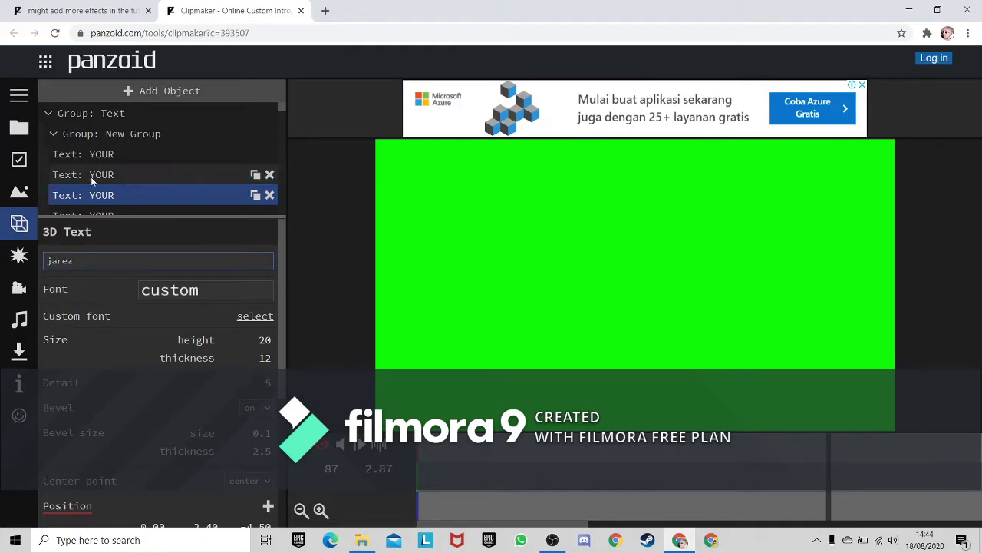
scroll(110, 165, "down", 3)
scroll(110, 165, "up", 3)
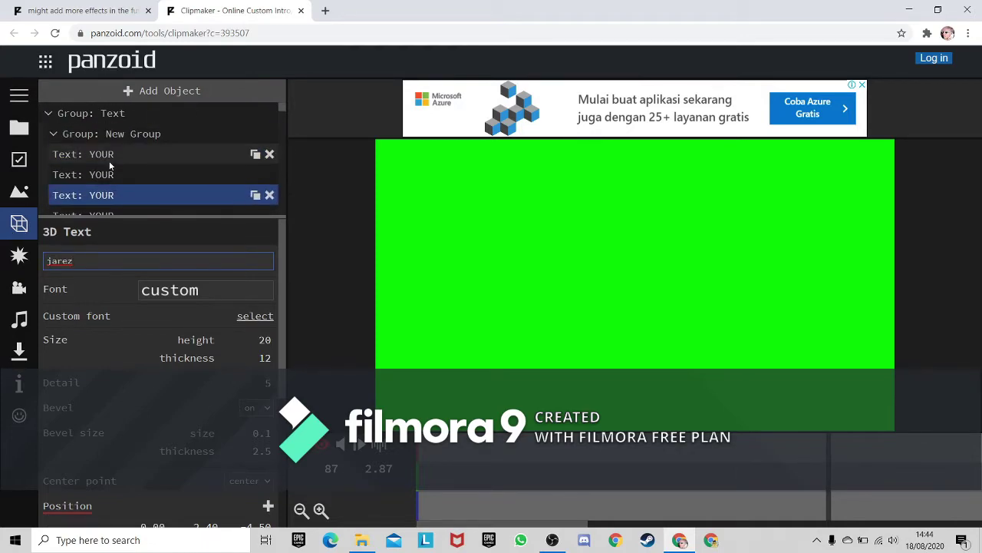
key("Return")
scroll(111, 146, "down", 3)
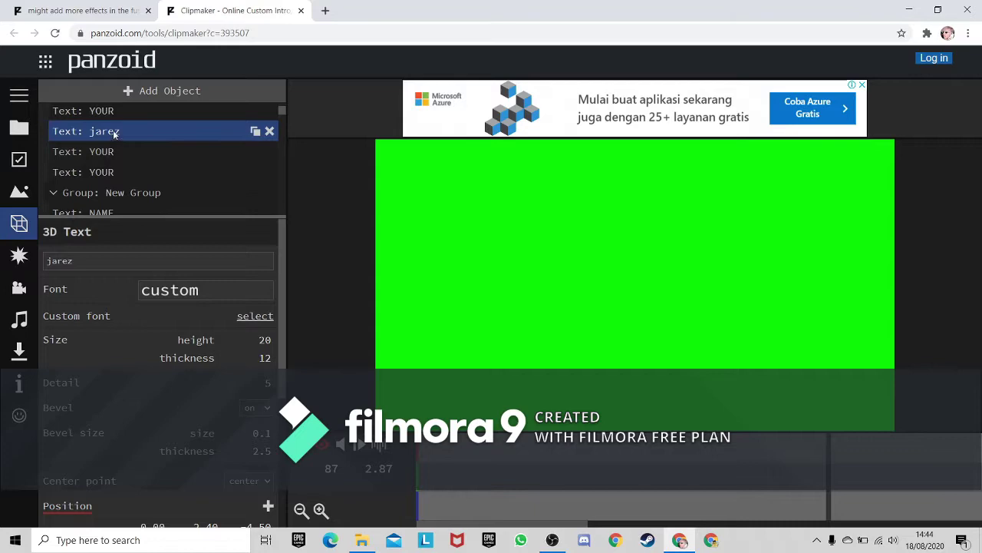
scroll(114, 145, "up", 3)
left_click(114, 150)
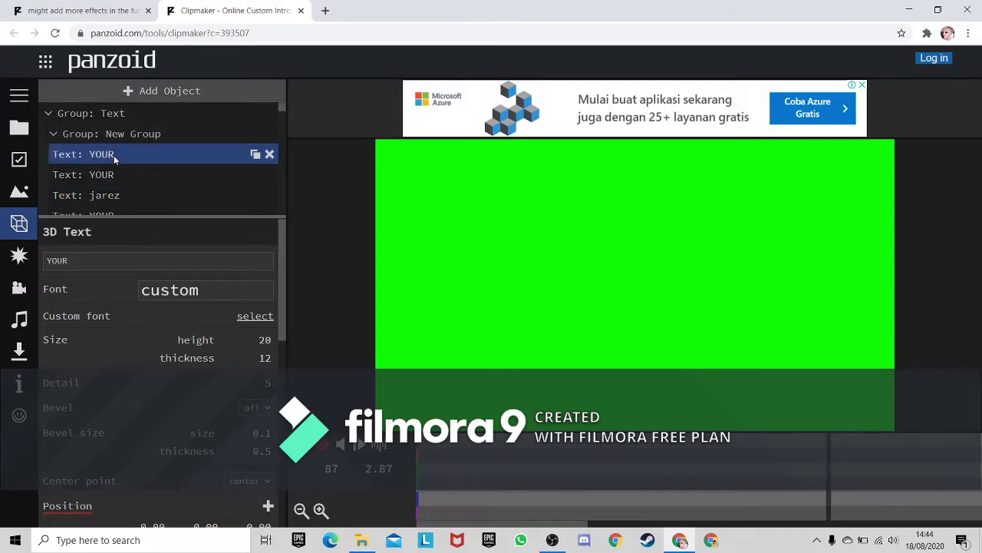
double_click(86, 261)
- Enter the first name into another YOUR object and select YOUR on one more
left_click(90, 175)
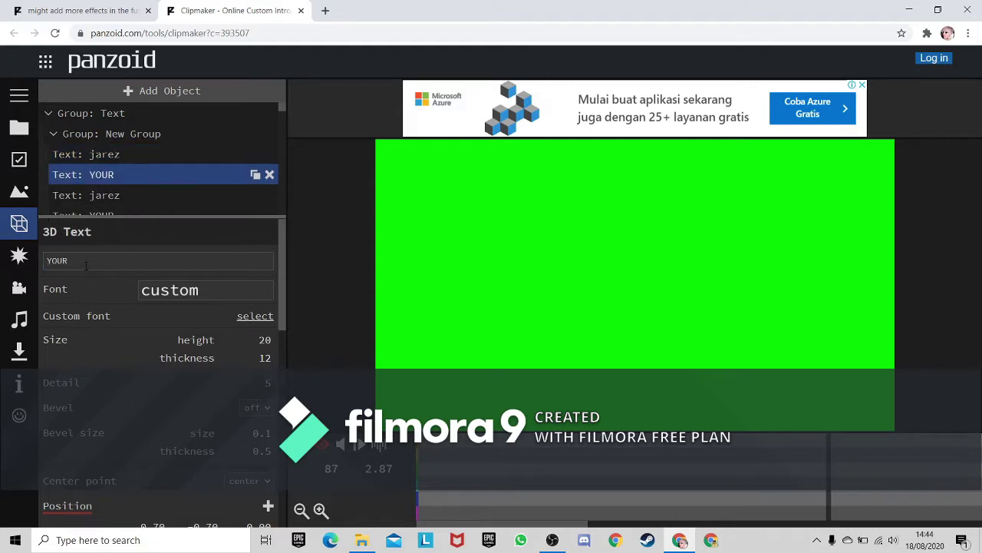
type("jarez")
scroll(161, 199, "down", 4)
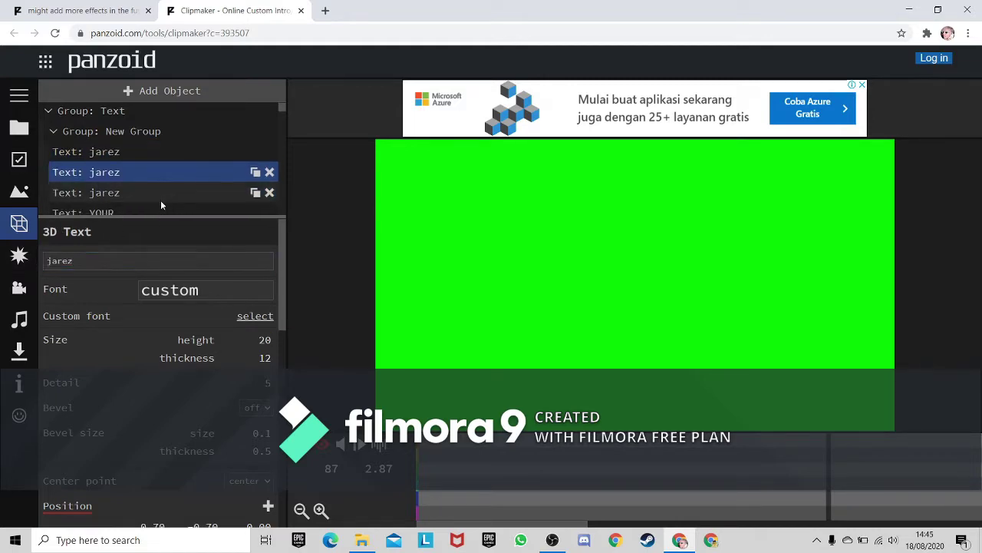
scroll(124, 128, "up", 2)
left_click(127, 153)
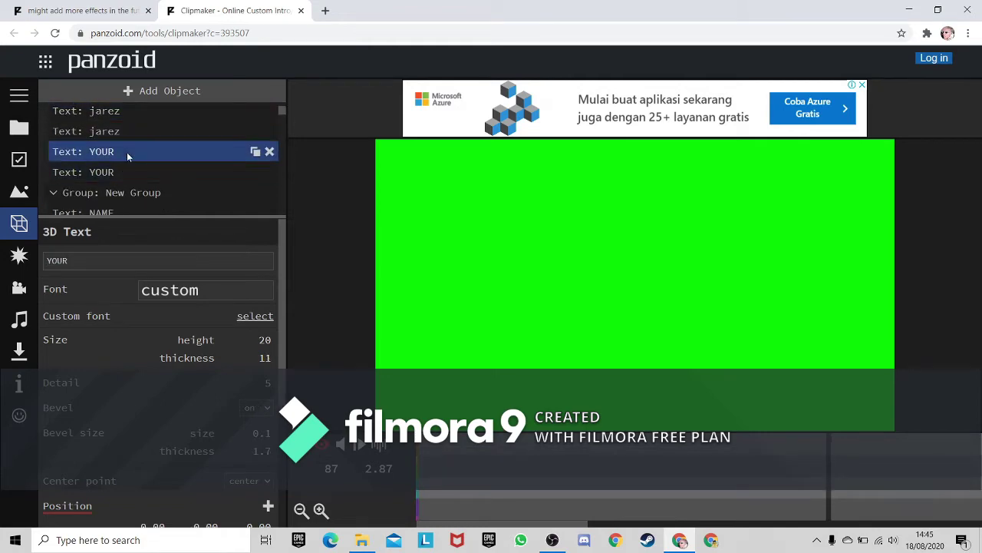
left_click_drag(85, 261, 49, 245)
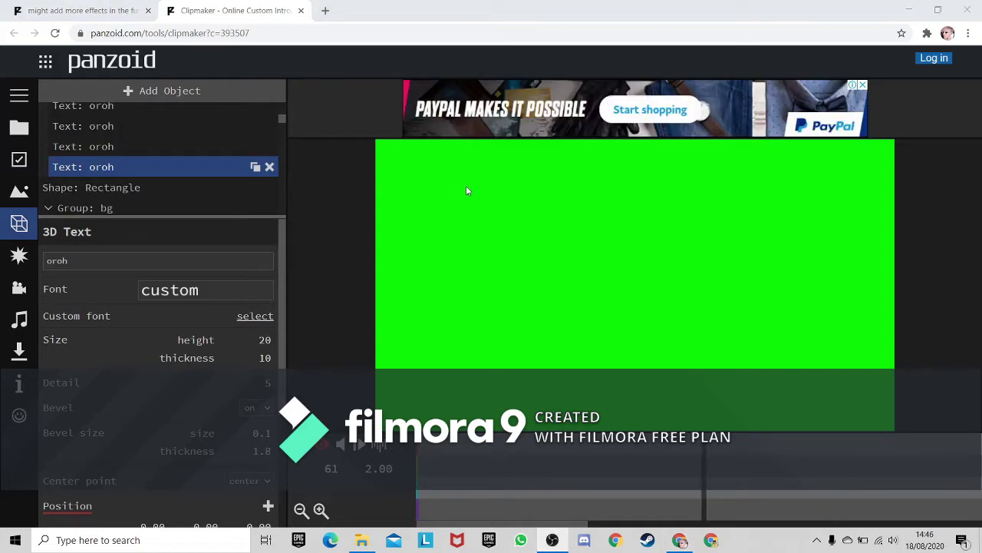
- Check the NAME text objects now hold the user's surname and play the intro with Space
scroll(120, 186, "down", 3)
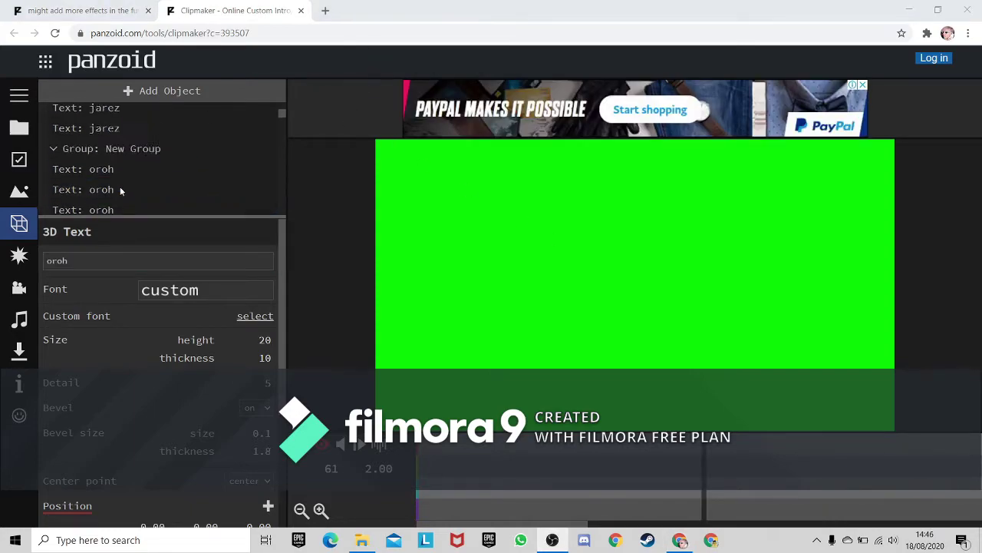
scroll(120, 184, "down", 2)
scroll(120, 185, "up", 2)
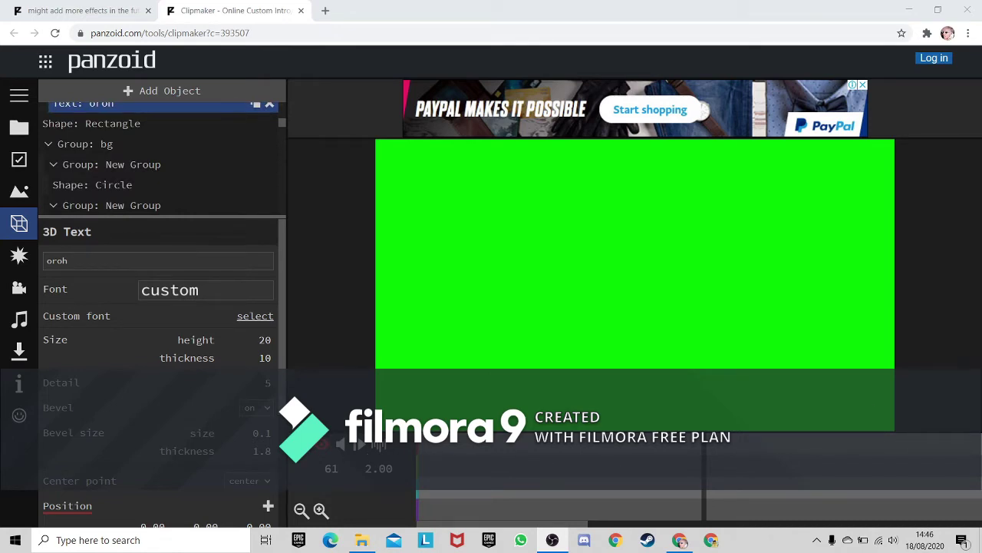
key("space")
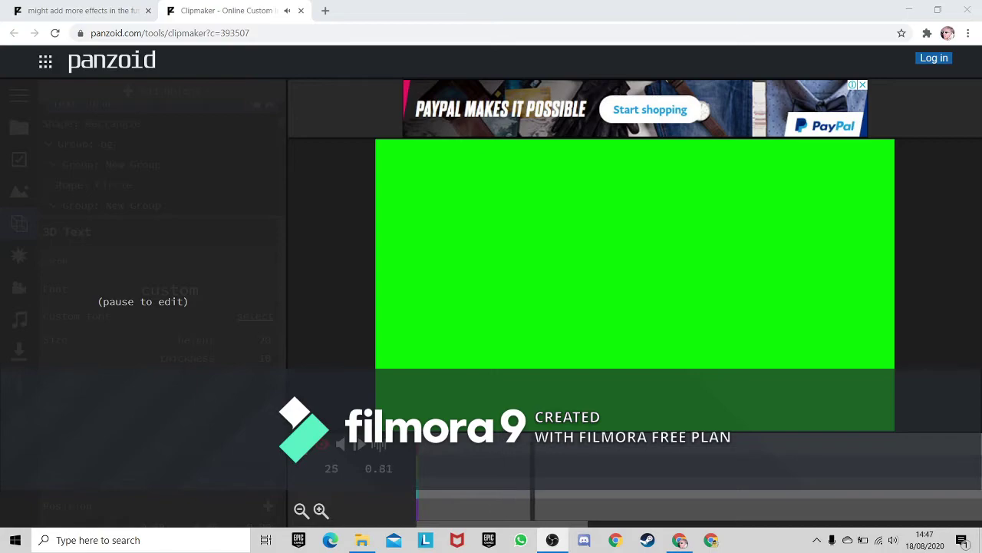
- Pause playback and render the intro as .mkv (vp8/opus)
left_click(164, 373)
left_click(19, 350)
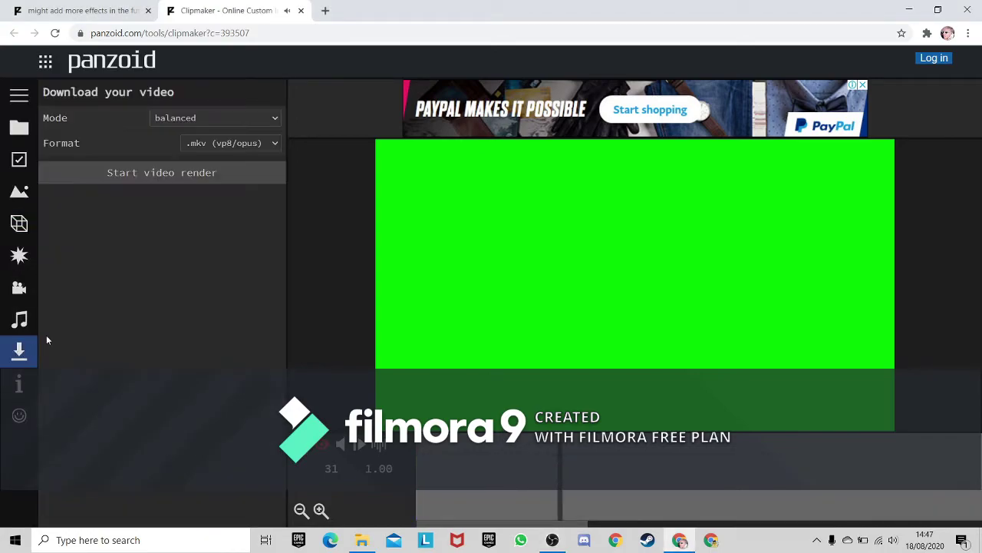
left_click(247, 145)
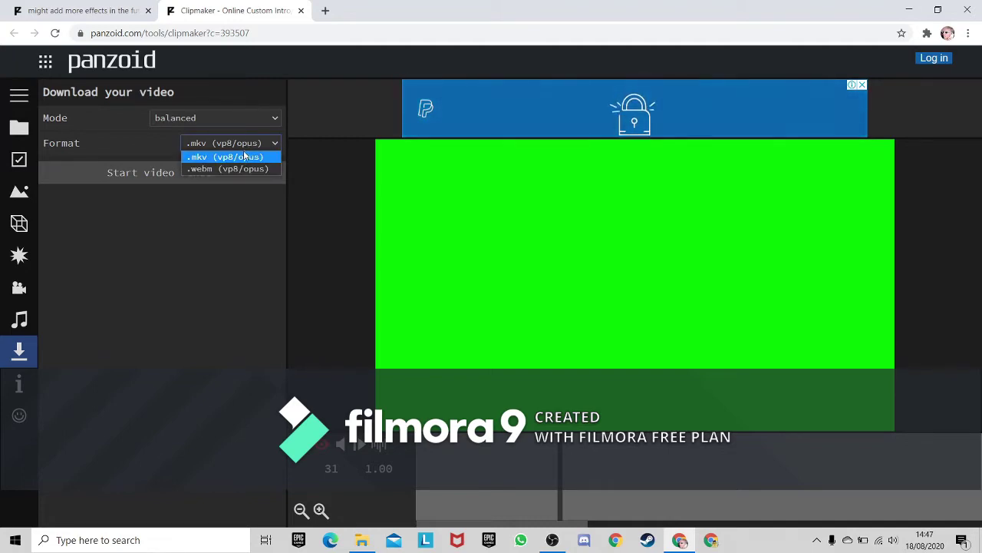
left_click(228, 157)
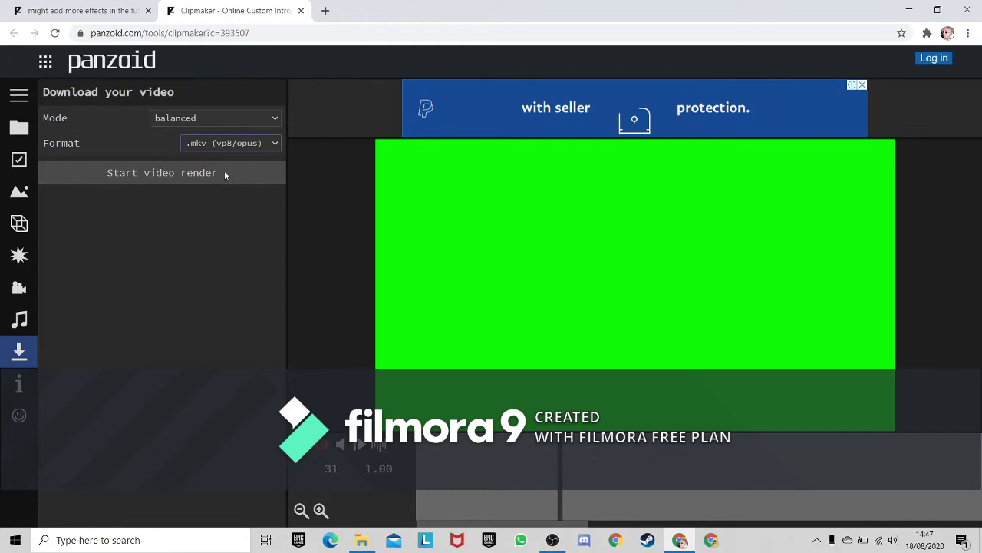
left_click(226, 172)
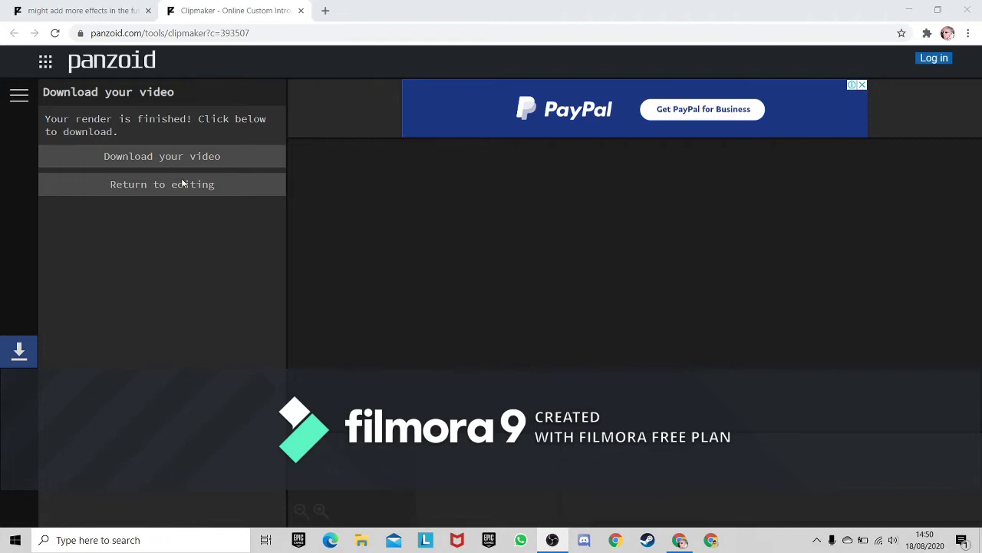
- Download the rendered video, saving it under a new file name
left_click(213, 157)
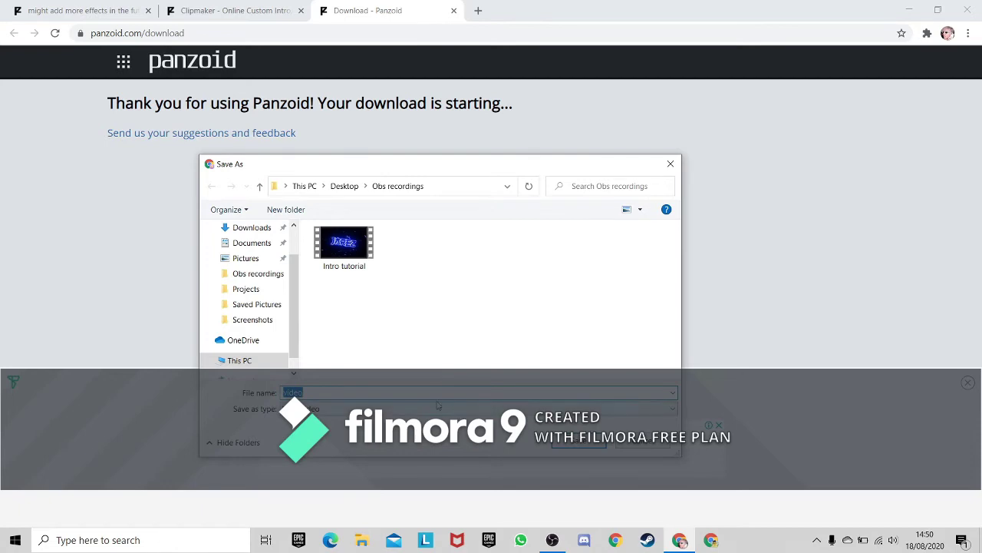
key("BackSpace")
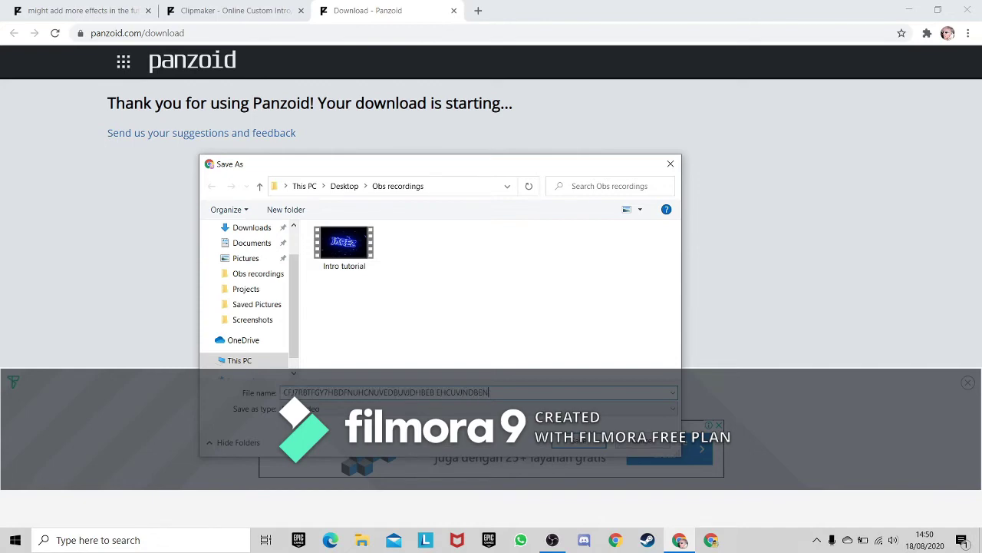
key("alt")
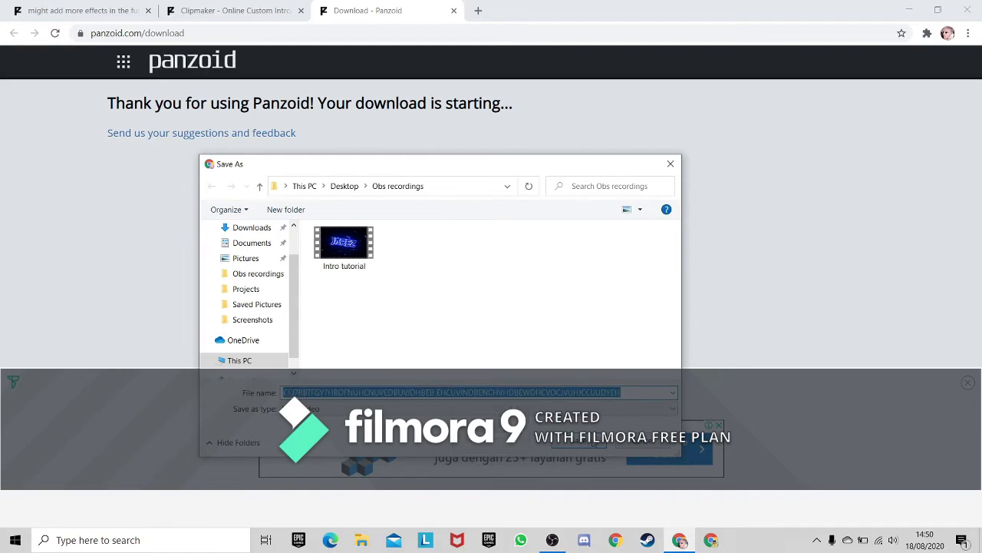
left_click(592, 445)
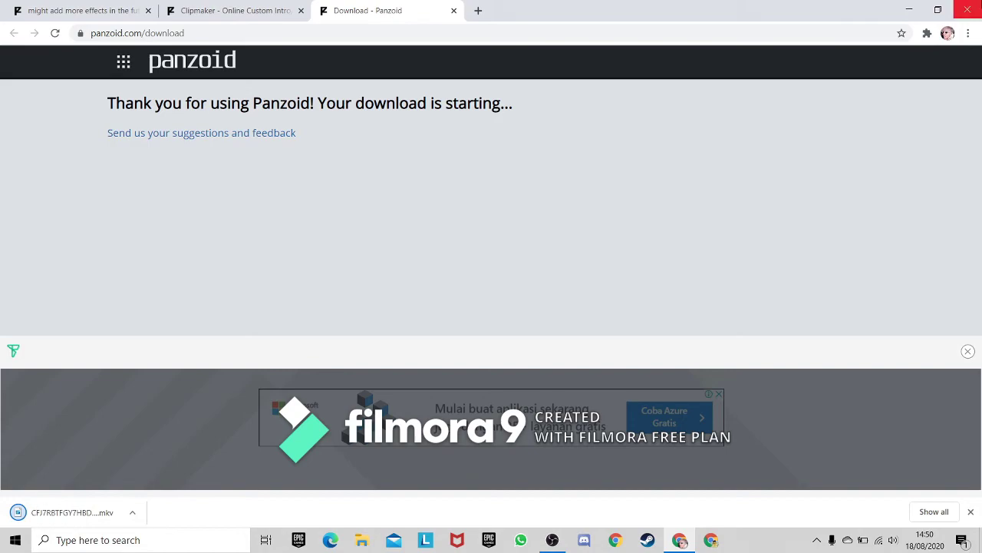
- Drag the downloaded .mkv from Chrome's download bar onto the desktop and open it
left_click(938, 9)
left_click_drag(142, 454, 833, 256)
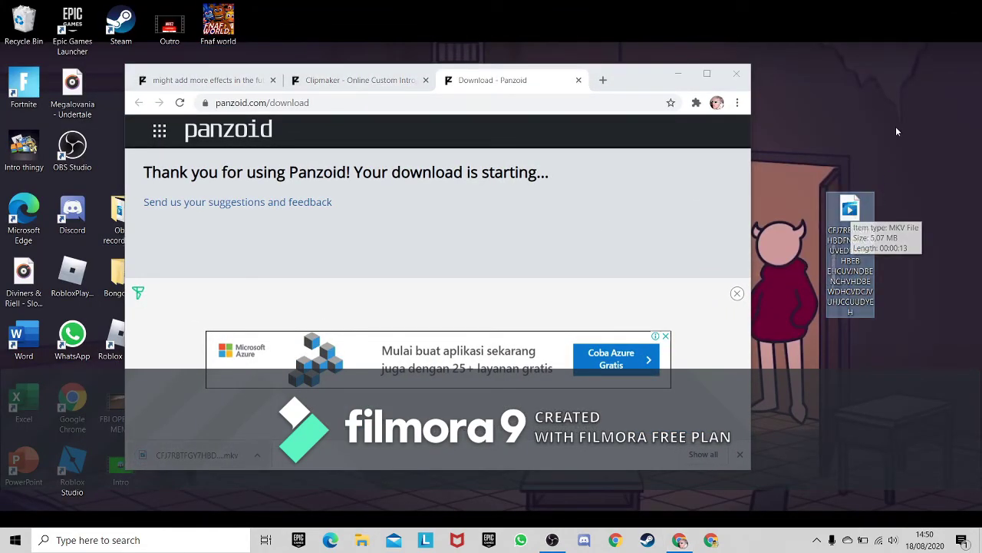
left_click(880, 150)
double_click(850, 222)
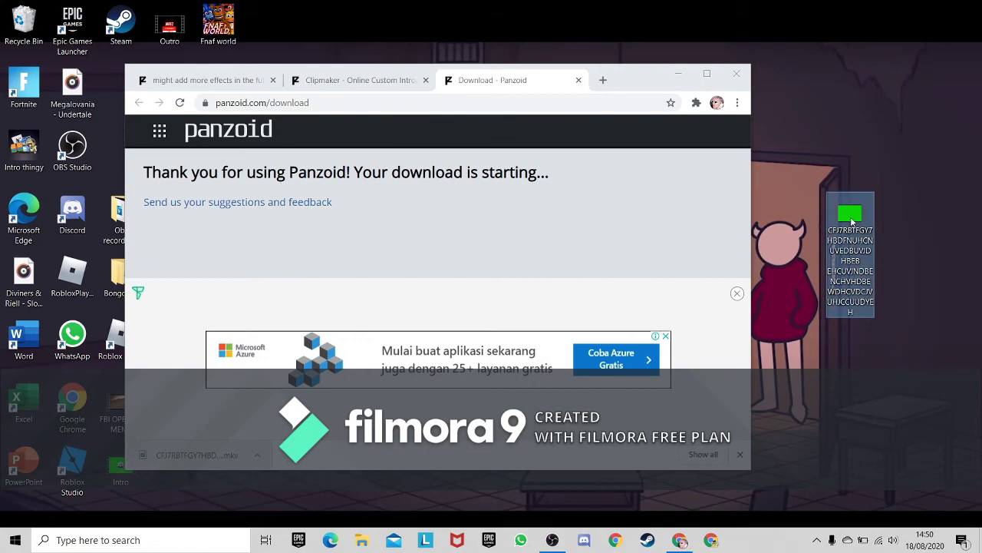